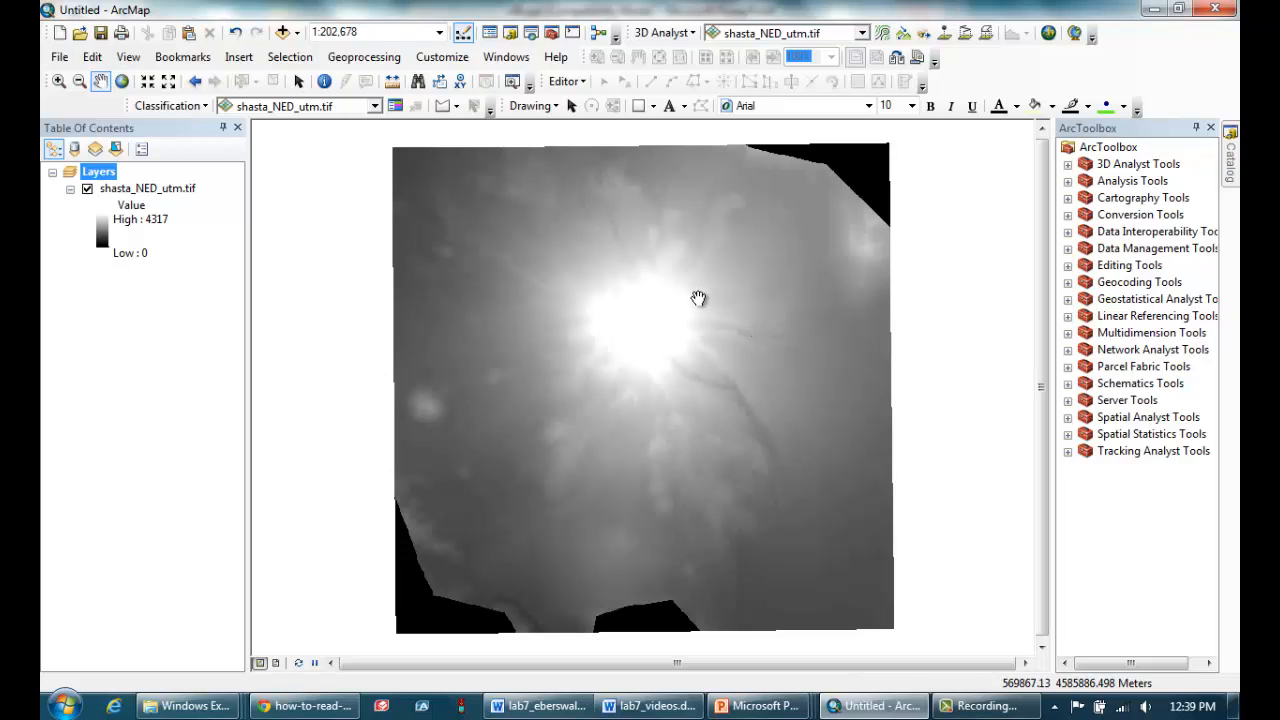
Open the Hillshade tool from the Surface toolset of the Spatial Analyst Tools
click(1132, 418)
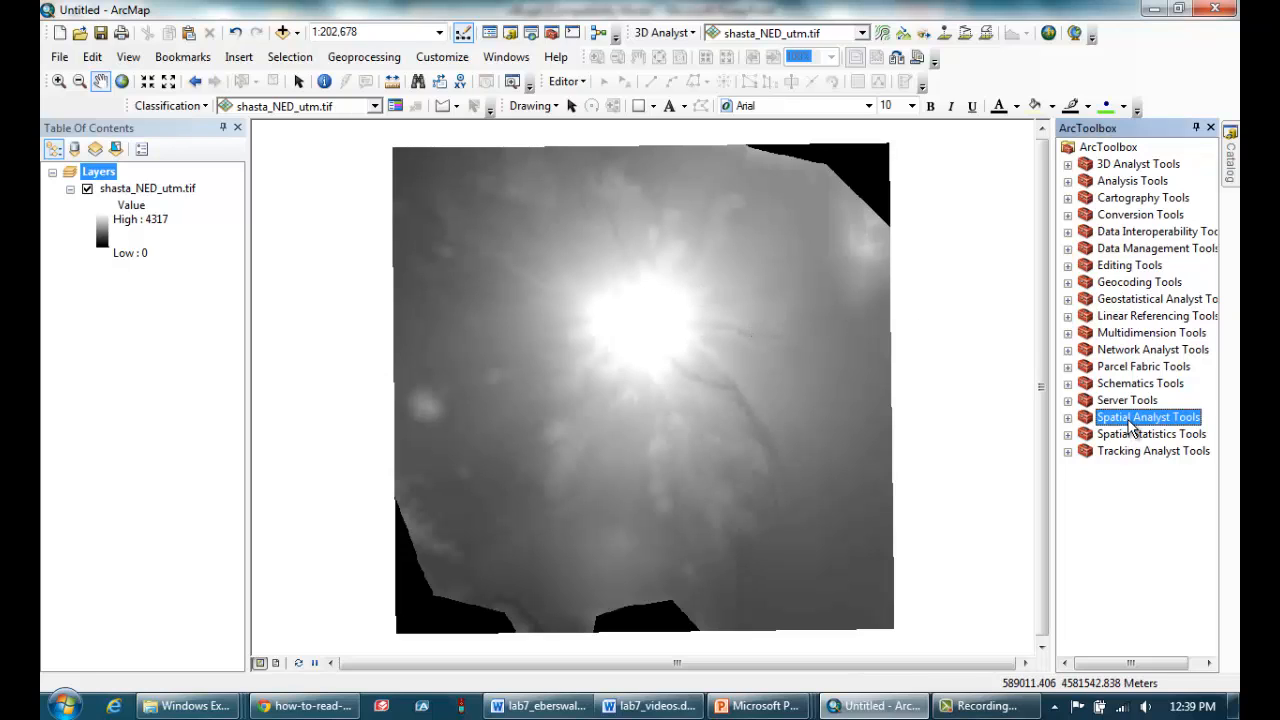
click(1068, 417)
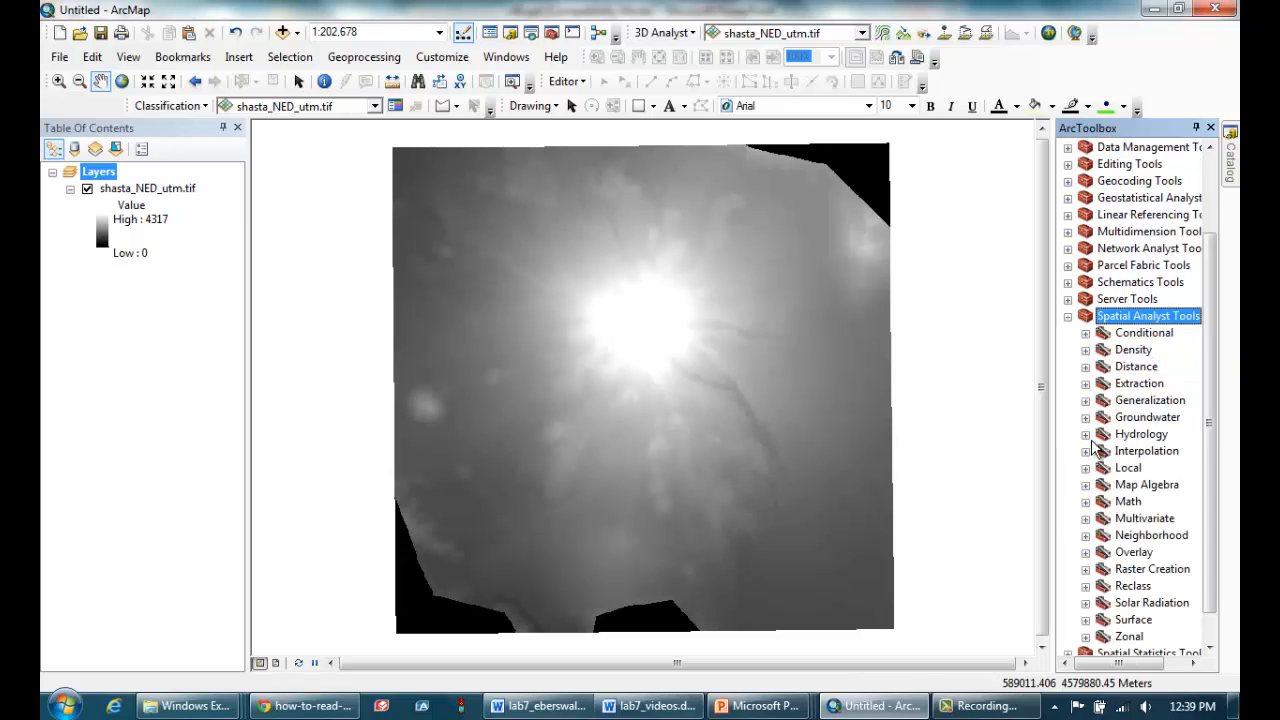
click(1128, 620)
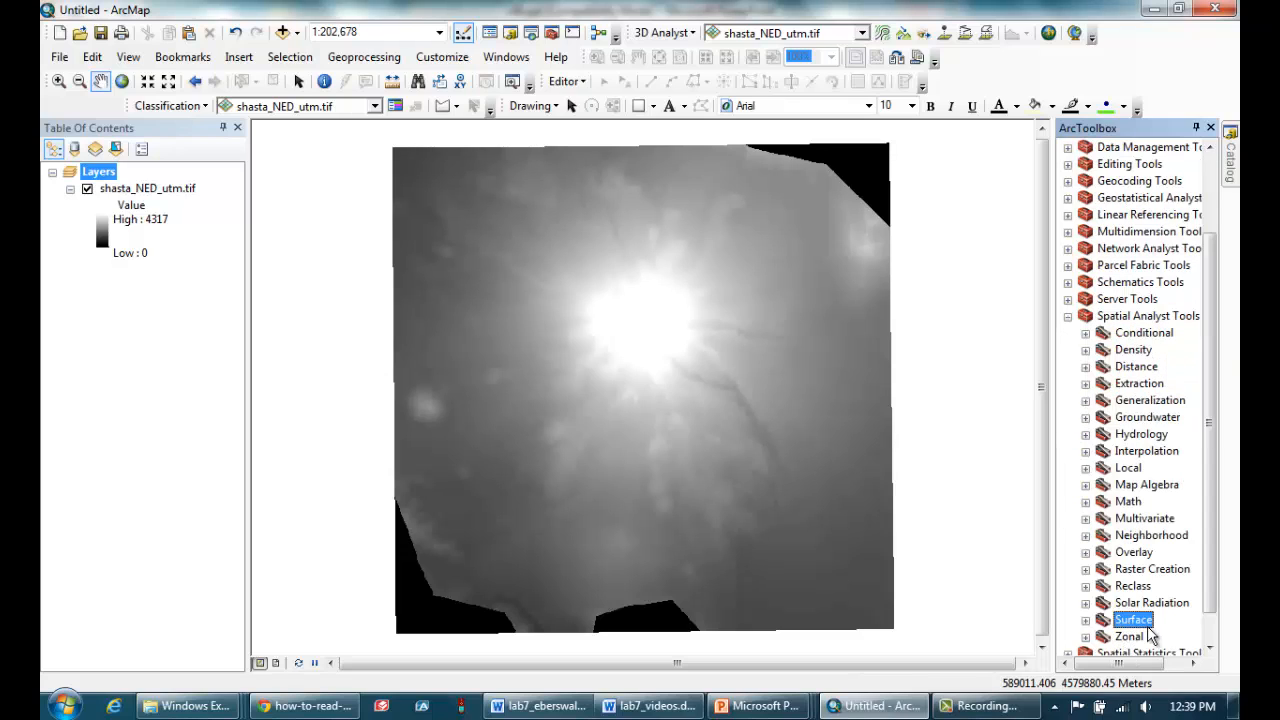
click(1086, 621)
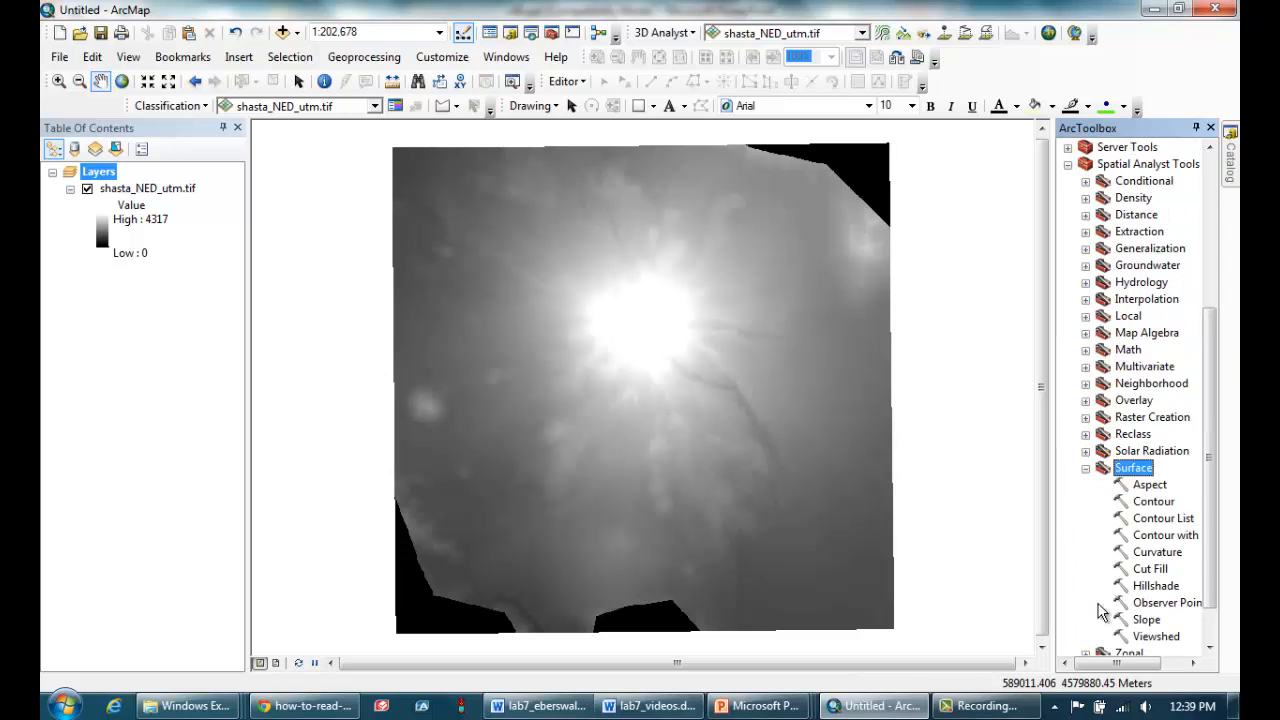
click(1152, 587)
double_click(1154, 587)
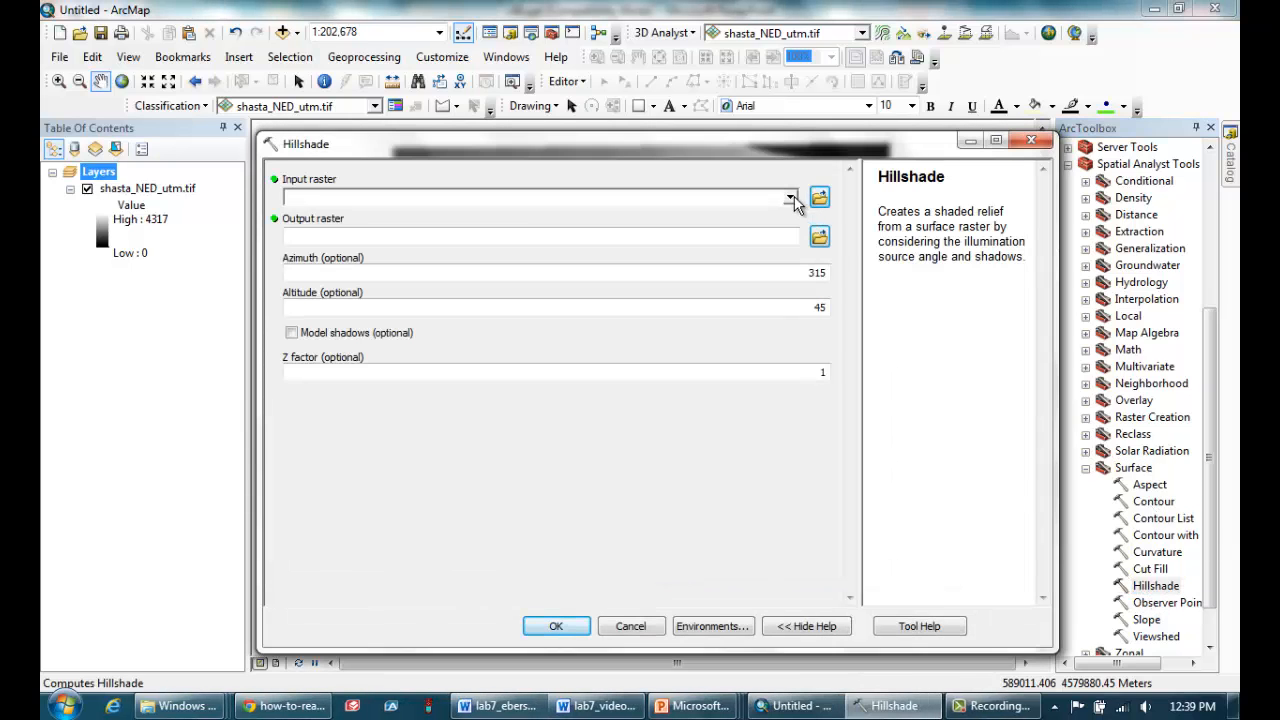
Set shasta_NED_utm.tif as the input raster and save the output as shasta_NEd_hlshd.tif in the lab7_eberswalde\tutorial\elevation folder on \\splinter\courses\Geol222\all_2014_labs
click(790, 197)
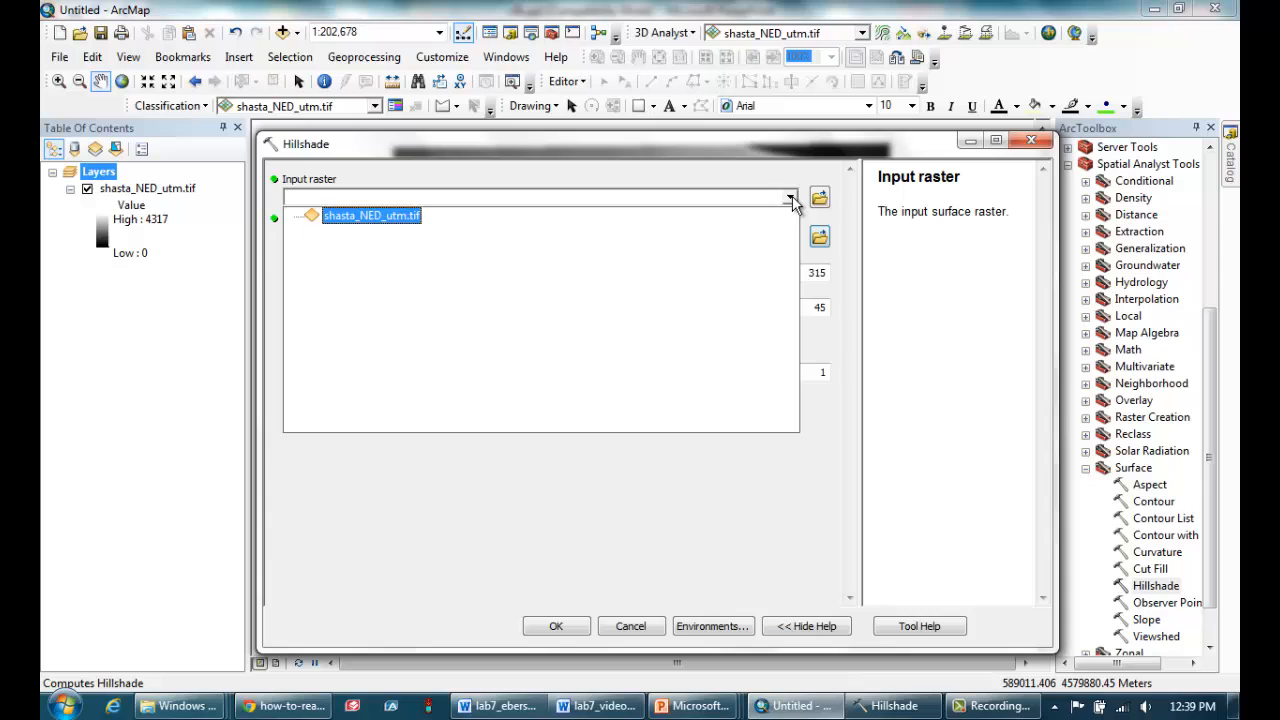
click(374, 218)
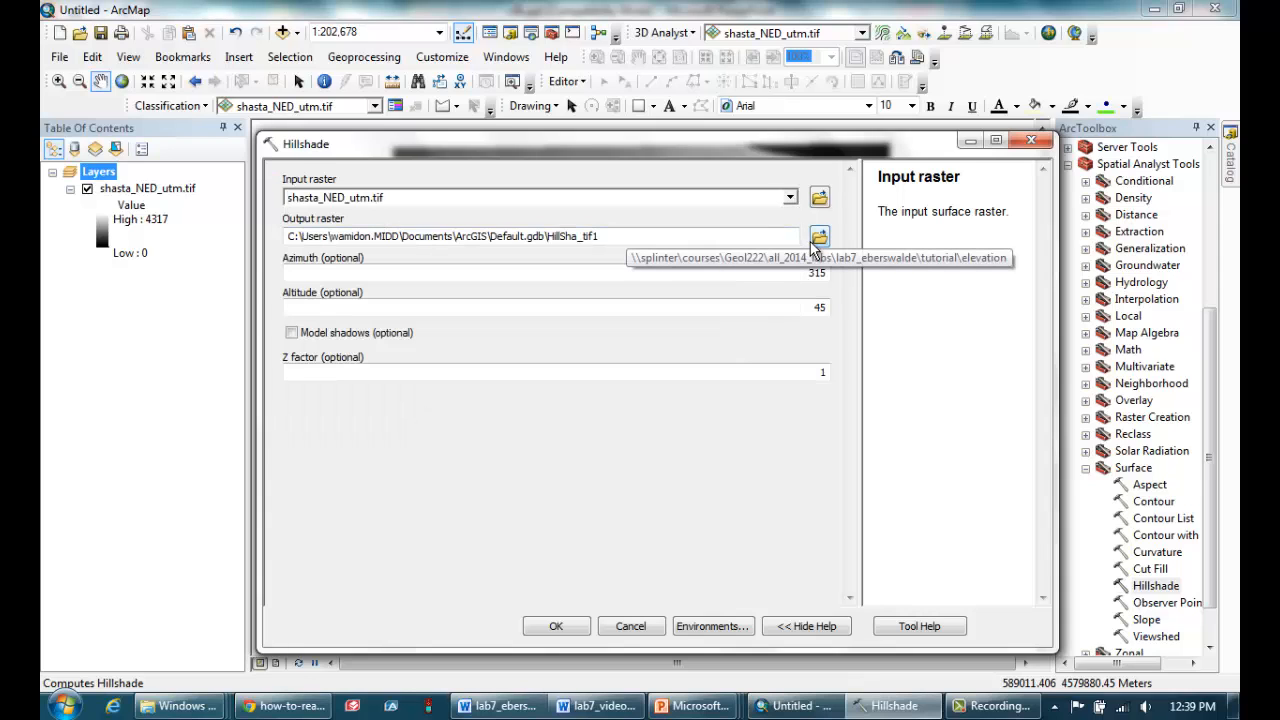
click(770, 236)
key(ctrl+a)
text(\splinter\courses\Geol222\all_2014_labs\lab7_eberswalde	utorial\elevation\shasta_NED_hlshd.tif)
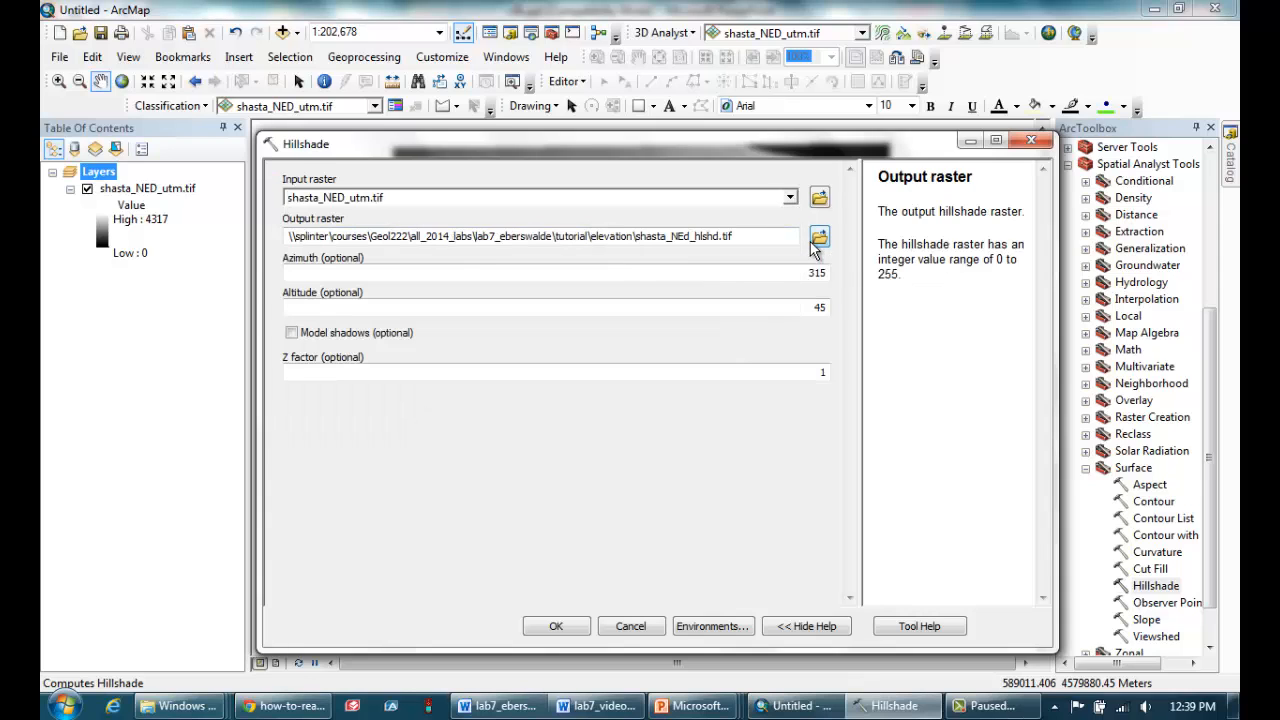
drag(740, 237, 699, 243)
click(741, 237)
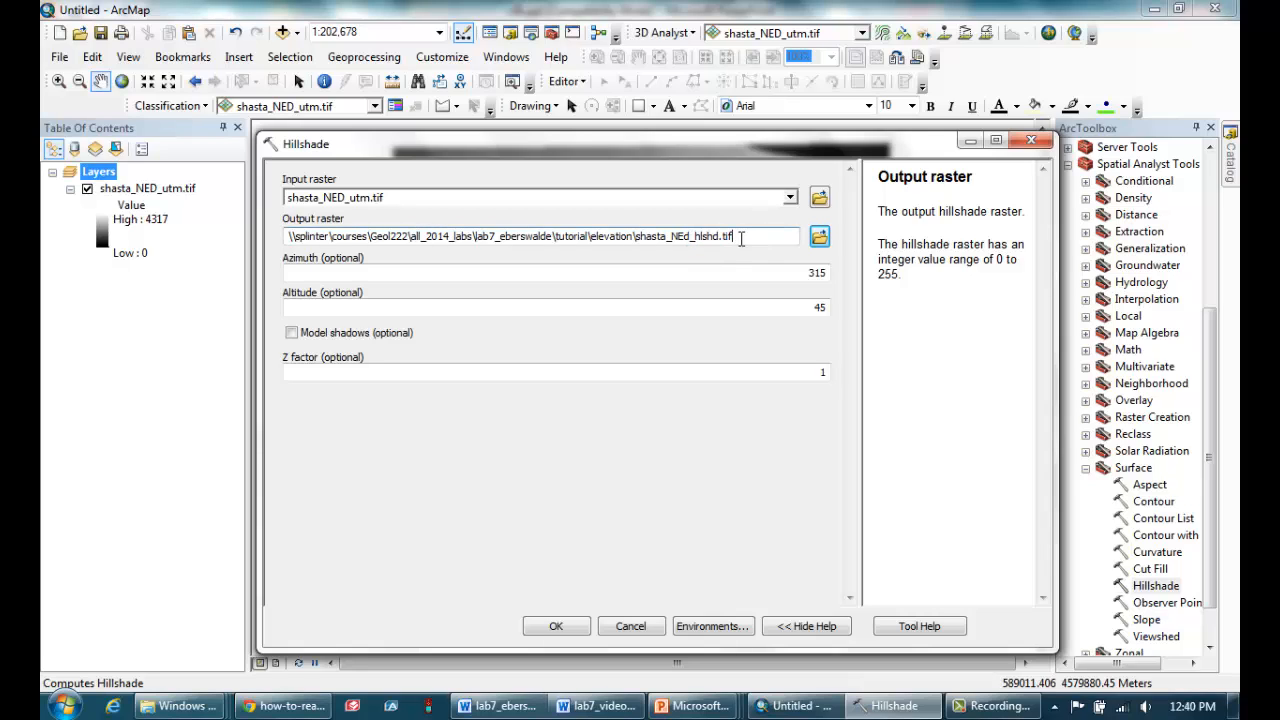
Run the hillshade with an azimuth of 315, an altitude of 45 and a Z factor of 1
click(792, 272)
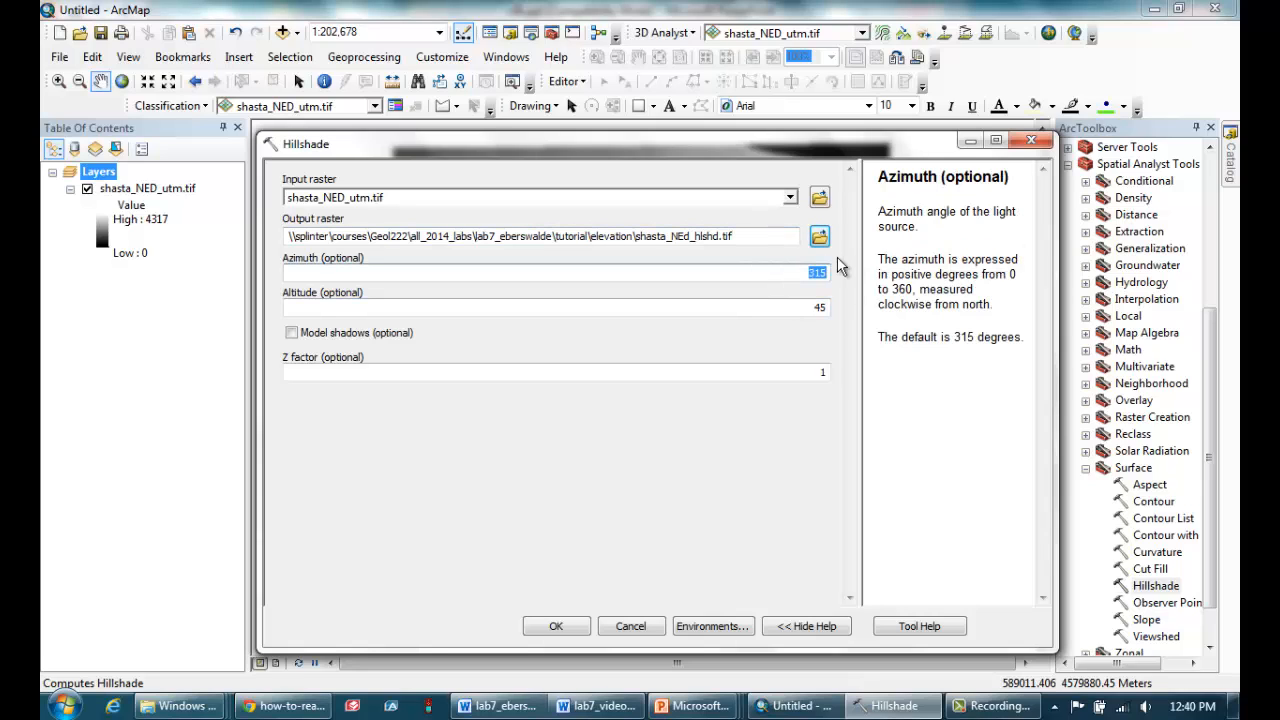
click(799, 307)
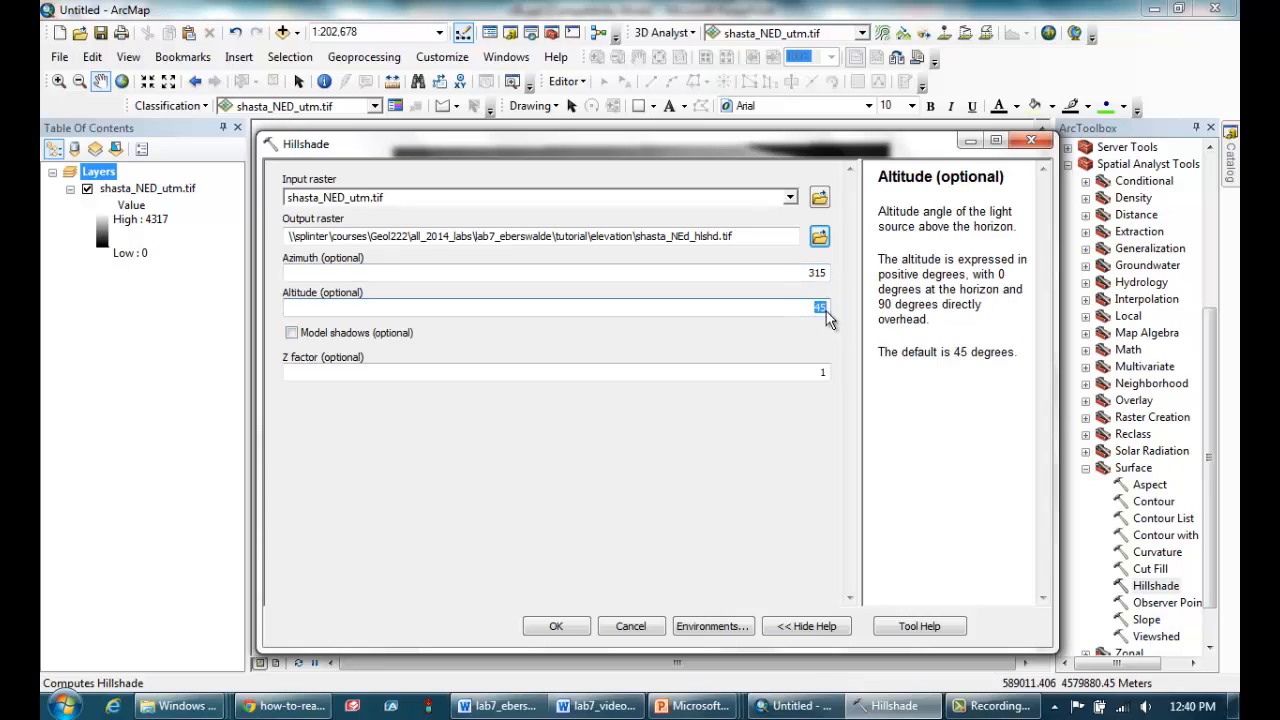
click(810, 374)
click(768, 371)
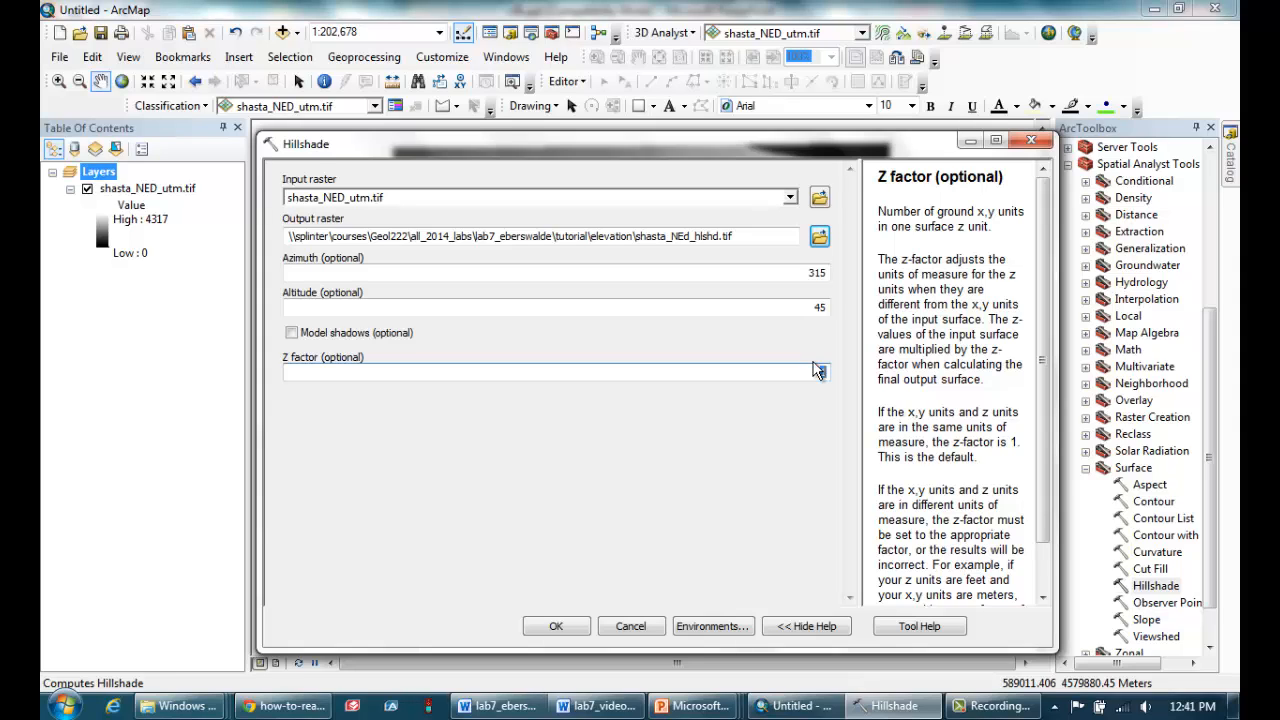
drag(802, 372, 850, 374)
drag(763, 371, 872, 372)
text(1)
click(556, 628)
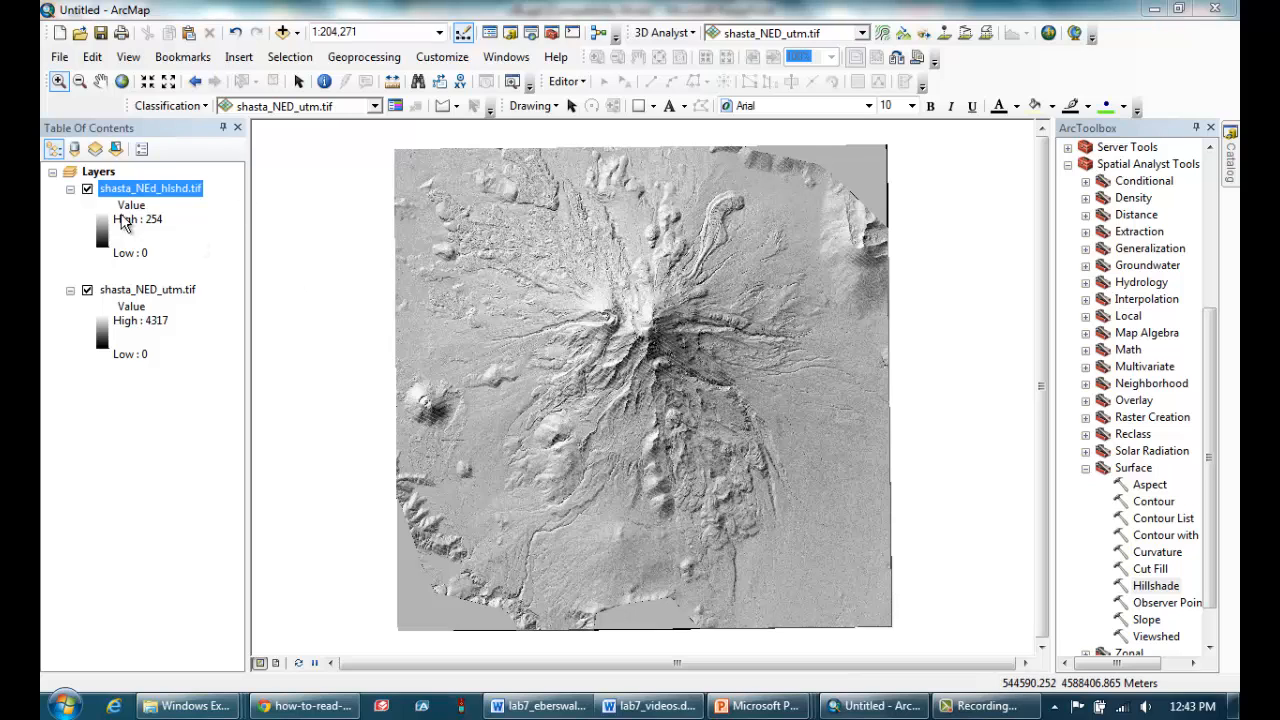
Collapse both layer legends and move shasta_NED_utm.tif above the hillshade layer
click(70, 189)
click(70, 205)
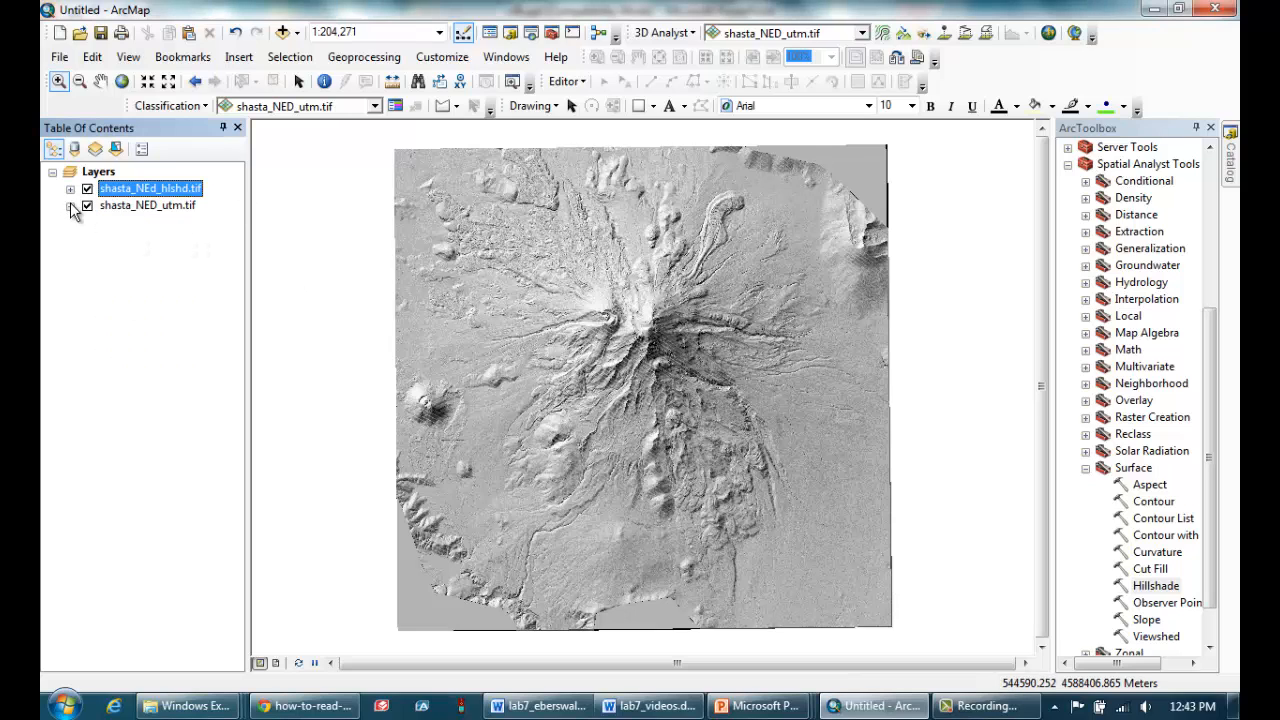
click(147, 207)
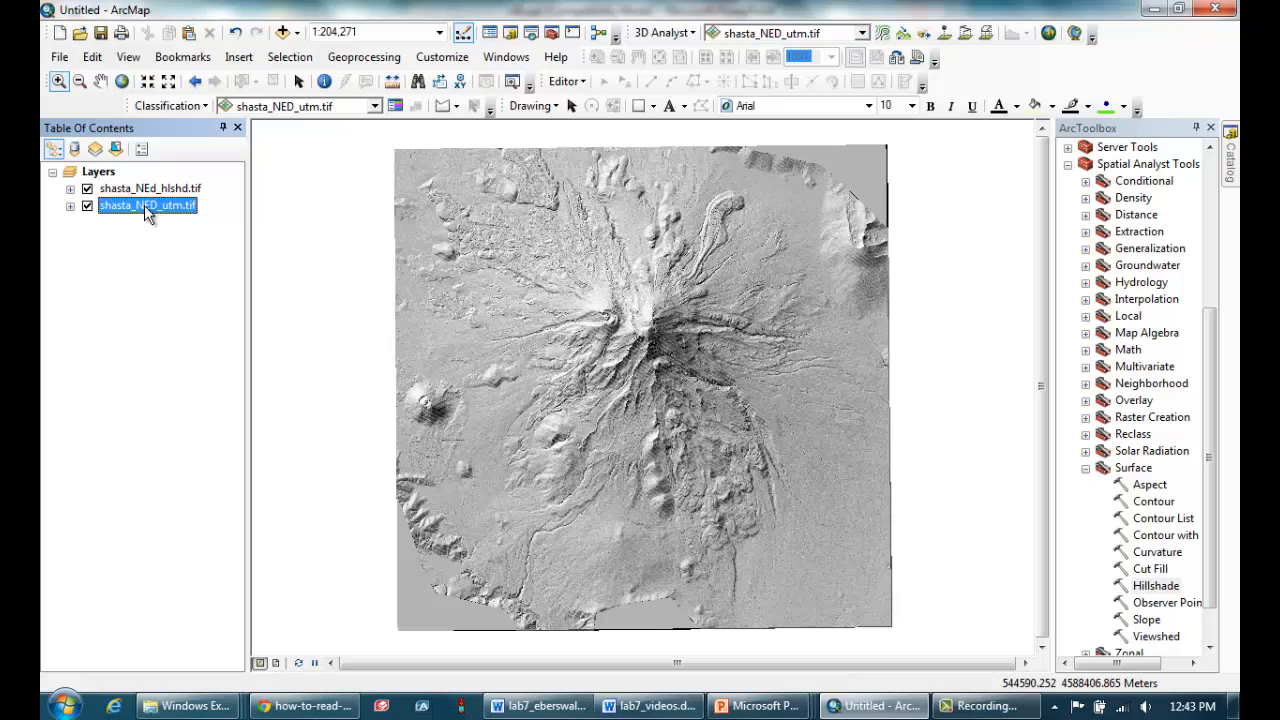
click(146, 206)
click(126, 207)
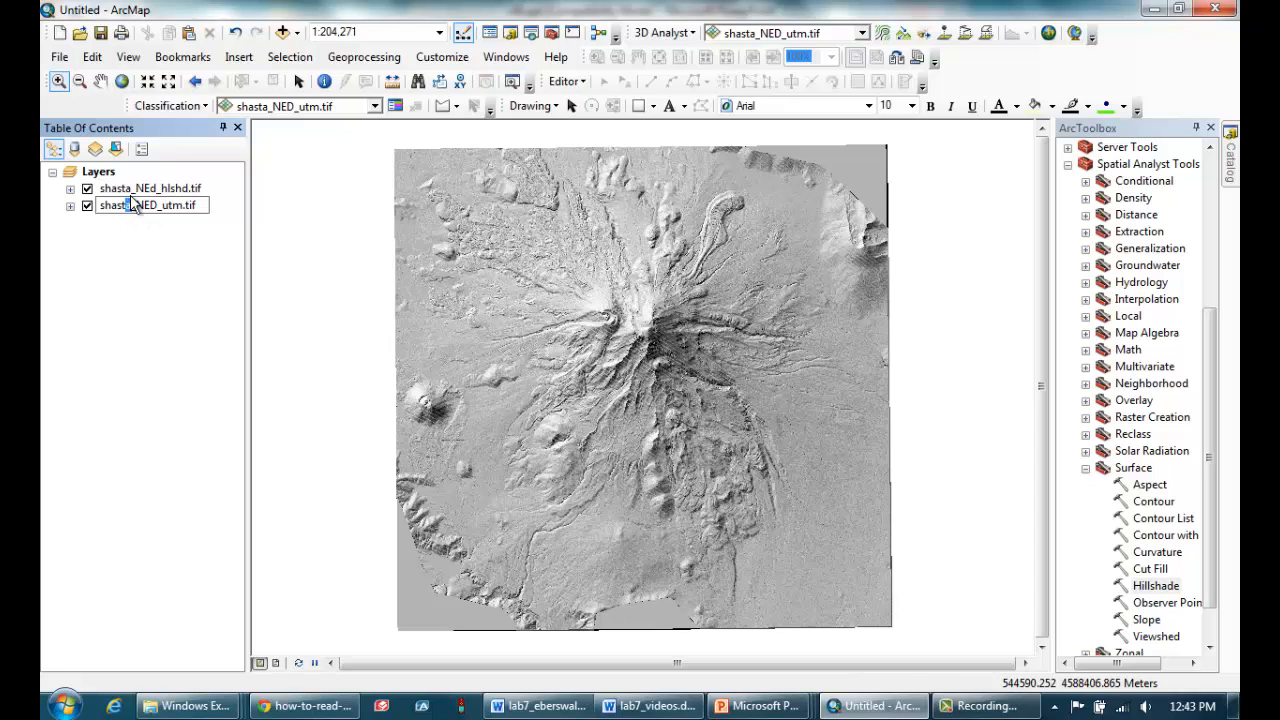
click(119, 243)
drag(125, 216, 129, 190)
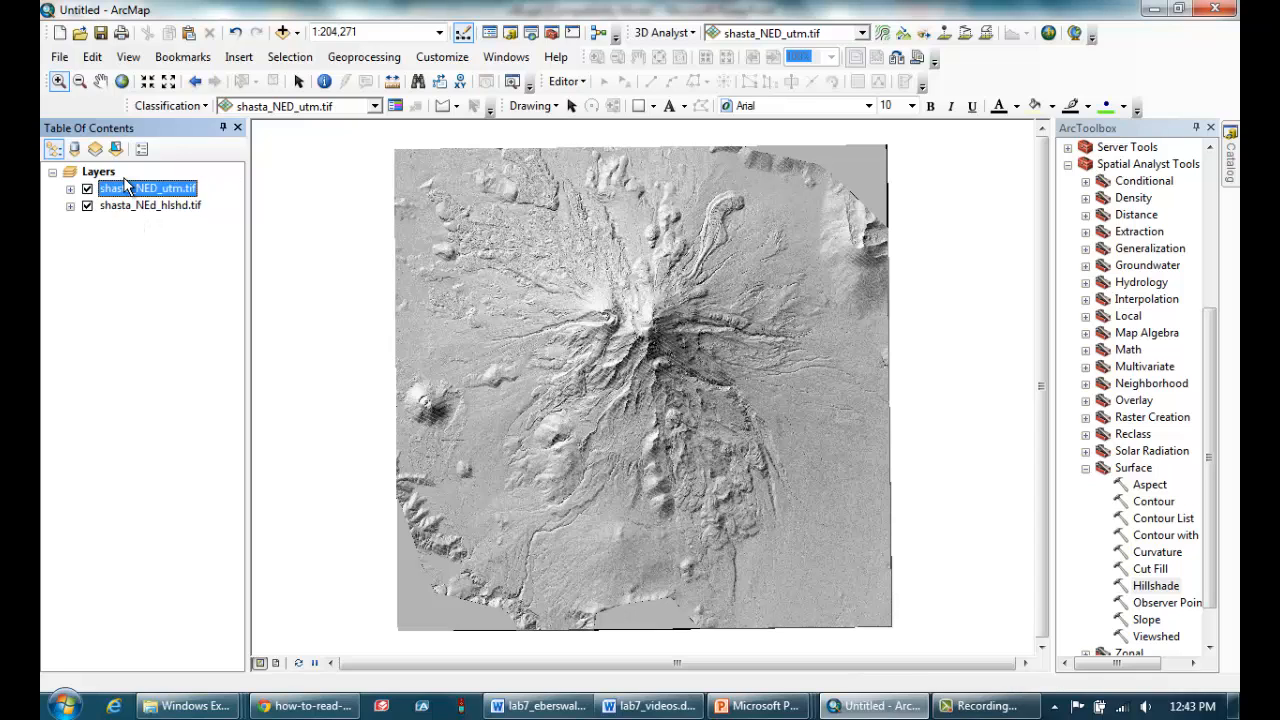
Set the transparency of the shasta_NED_utm.tif layer to 60% in its display properties
right_click(130, 192)
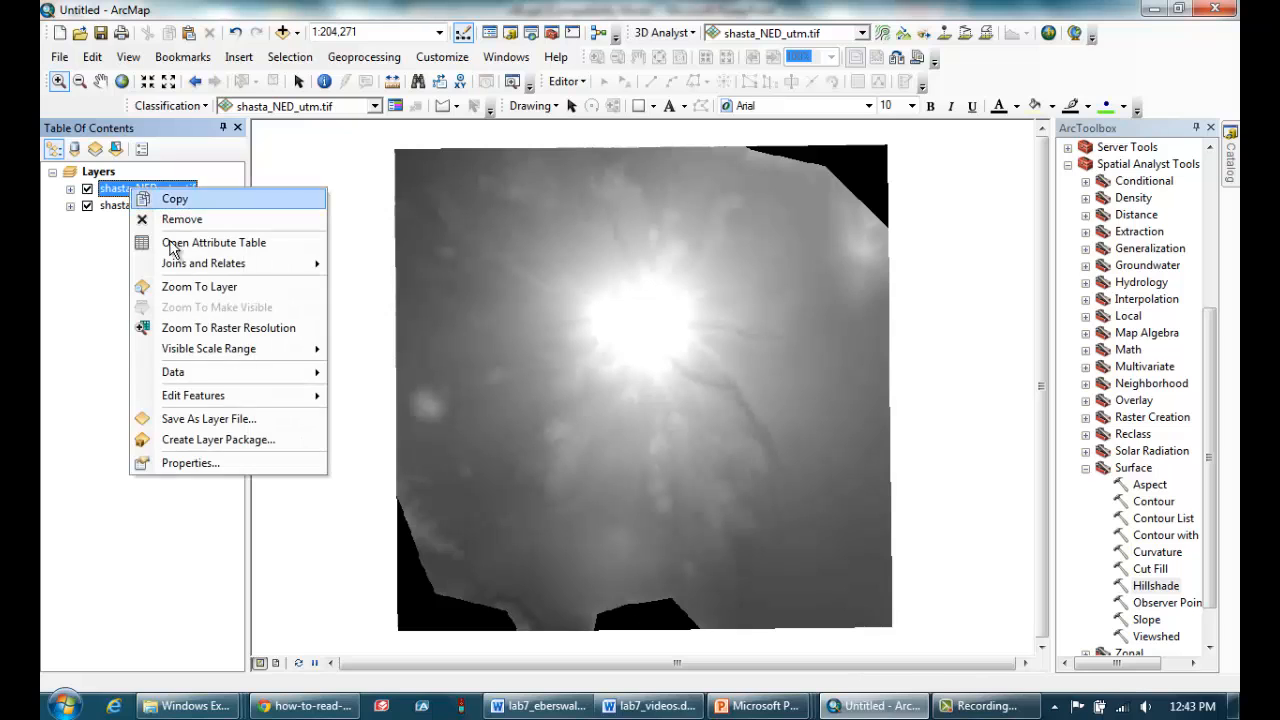
click(211, 461)
click(563, 155)
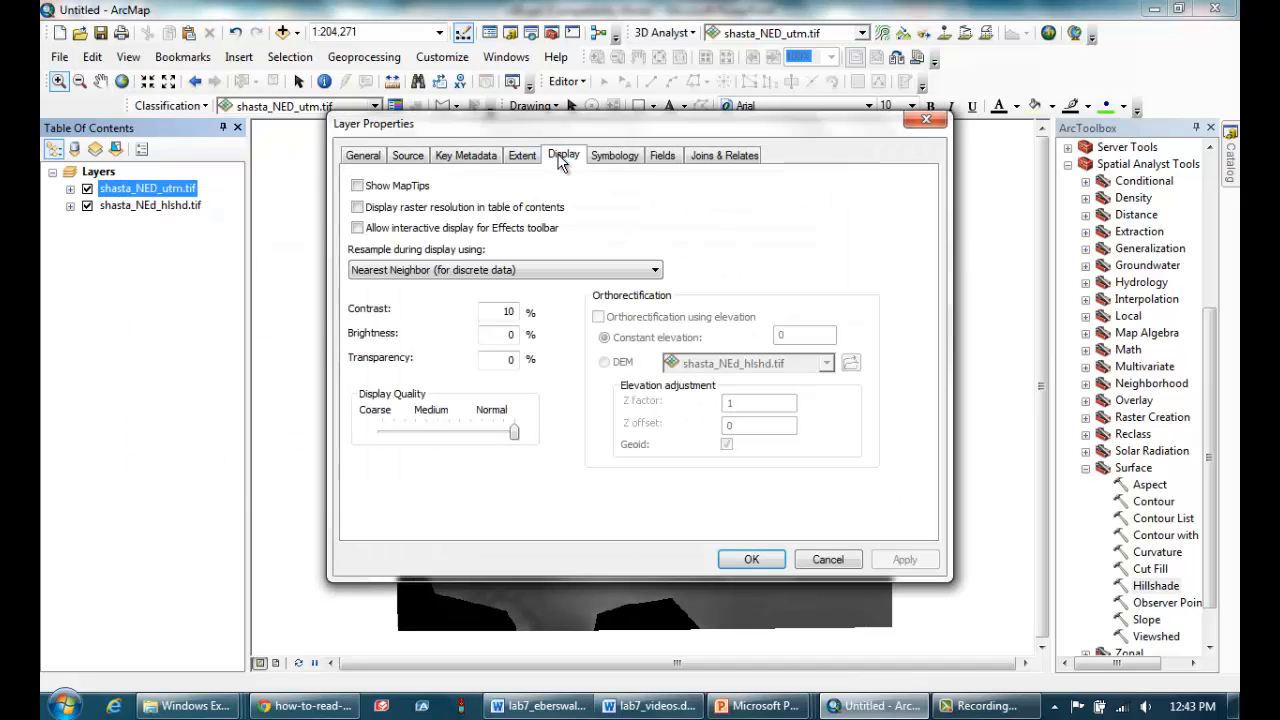
double_click(494, 360)
text(40)
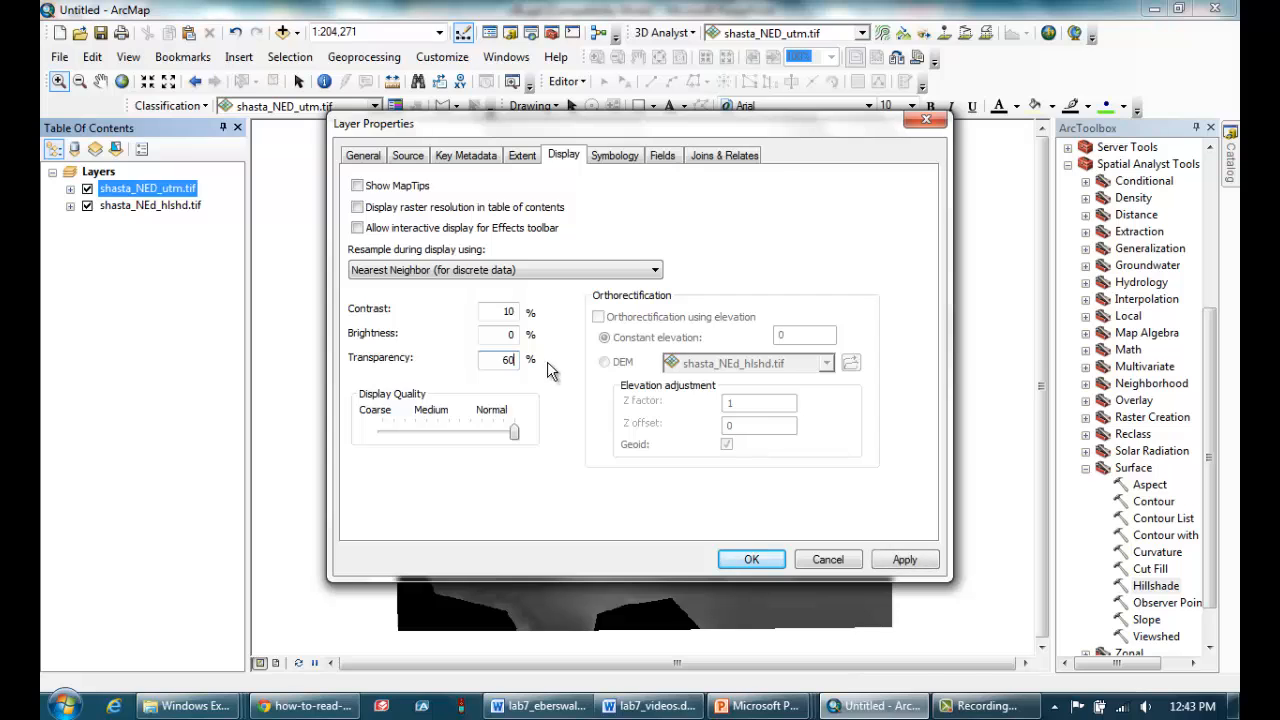
Give the stretched elevation layer the color ramp running from pale green through green, orange and brown to white, and apply the layer properties
click(627, 154)
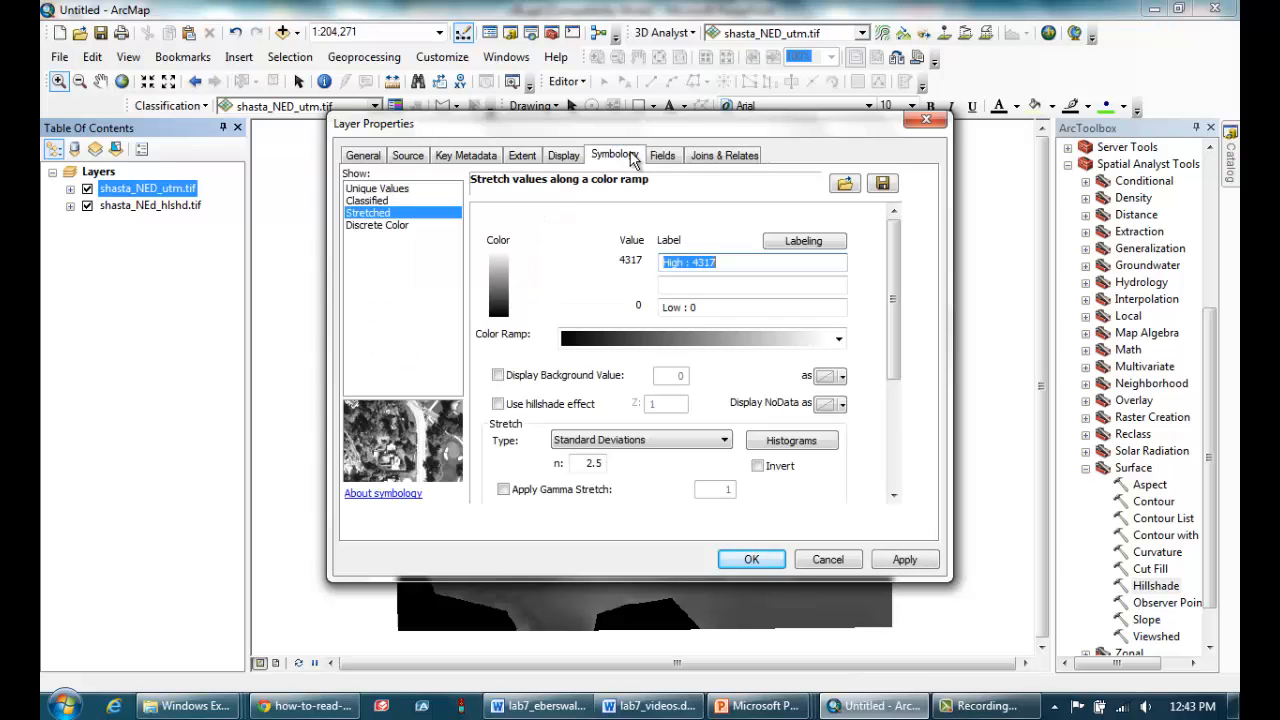
click(843, 341)
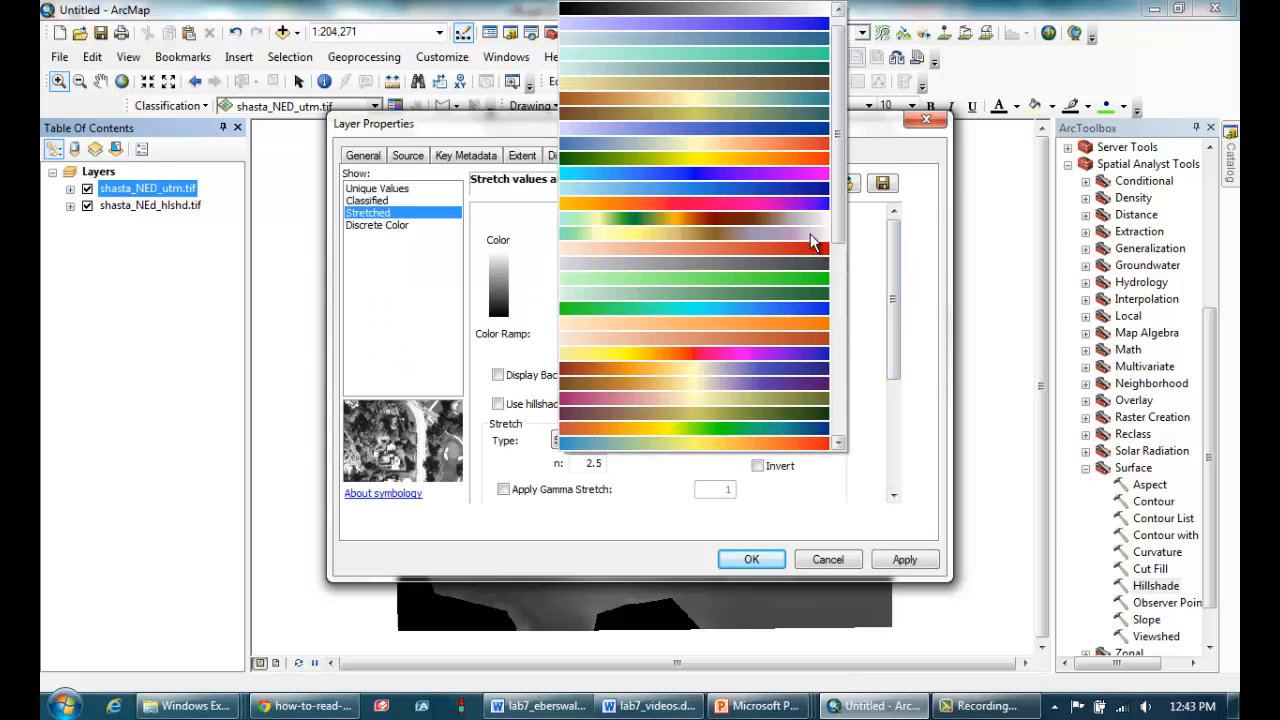
click(785, 217)
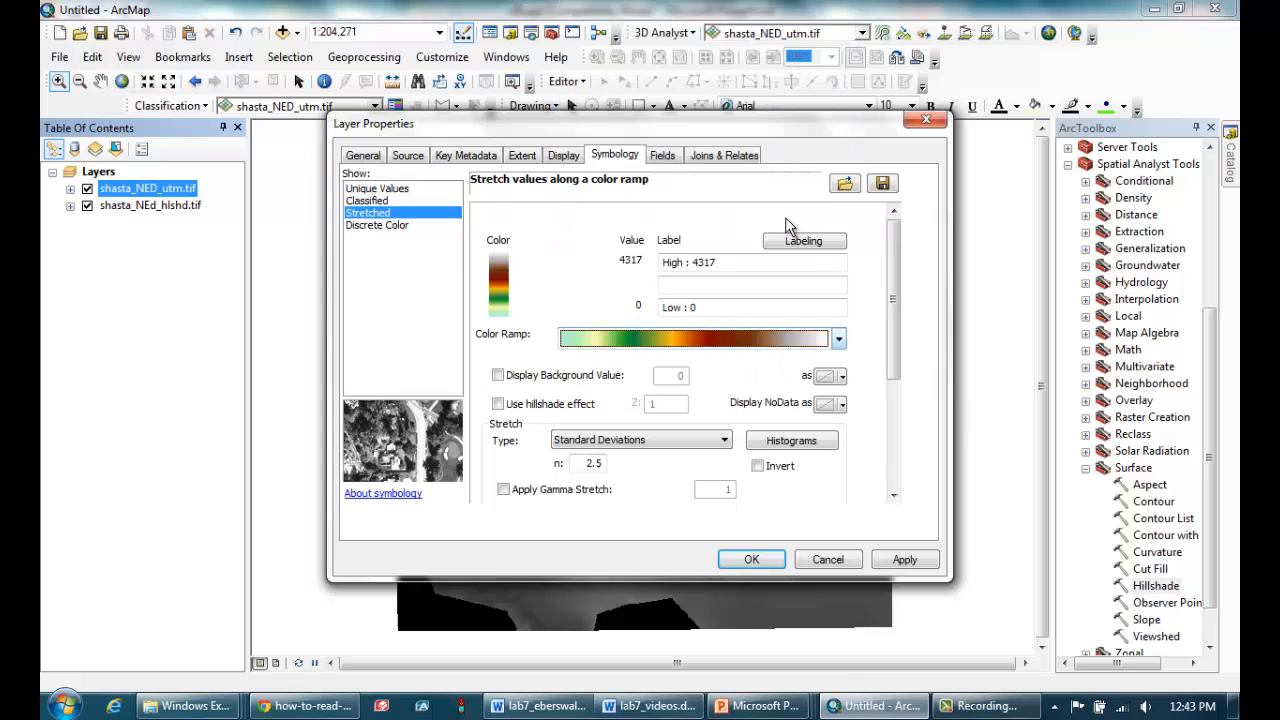
click(751, 559)
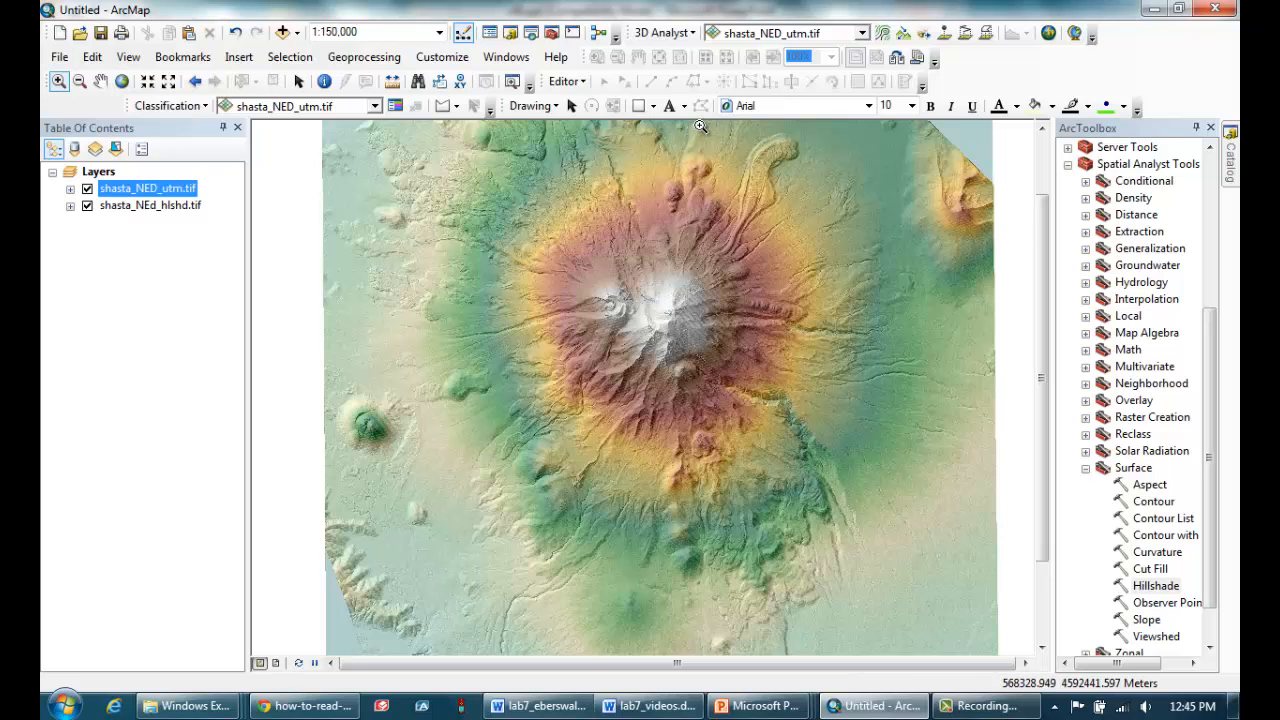
Examine the curved, ridged flow lobe on the volcano's northeast flank up close
drag(861, 285, 690, 125)
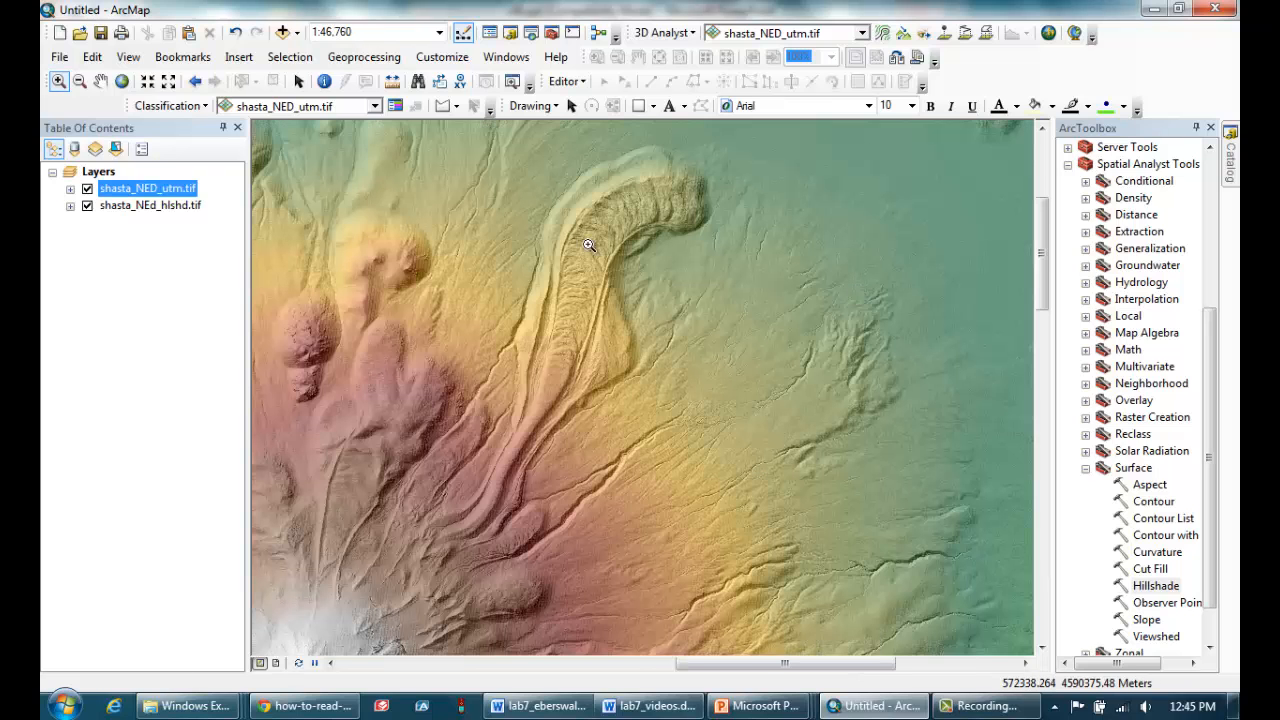
drag(436, 137, 870, 424)
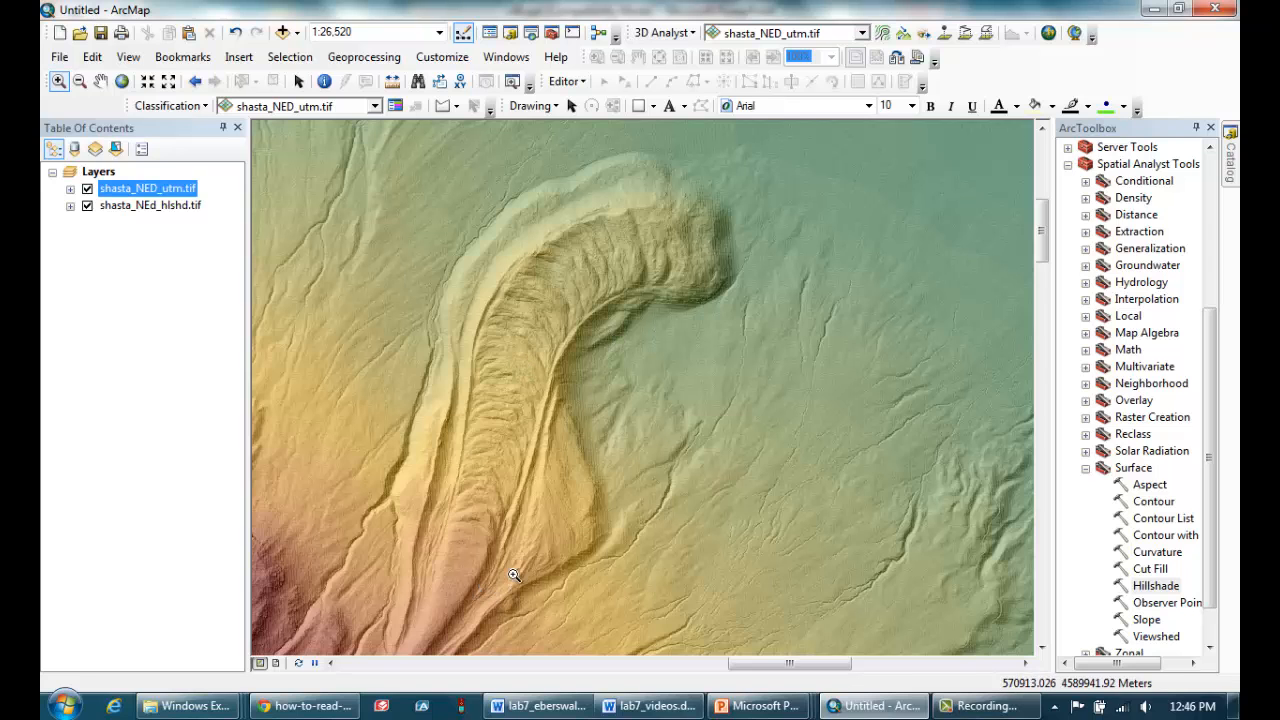
click(170, 83)
click(170, 83)
click(170, 83)
click(100, 81)
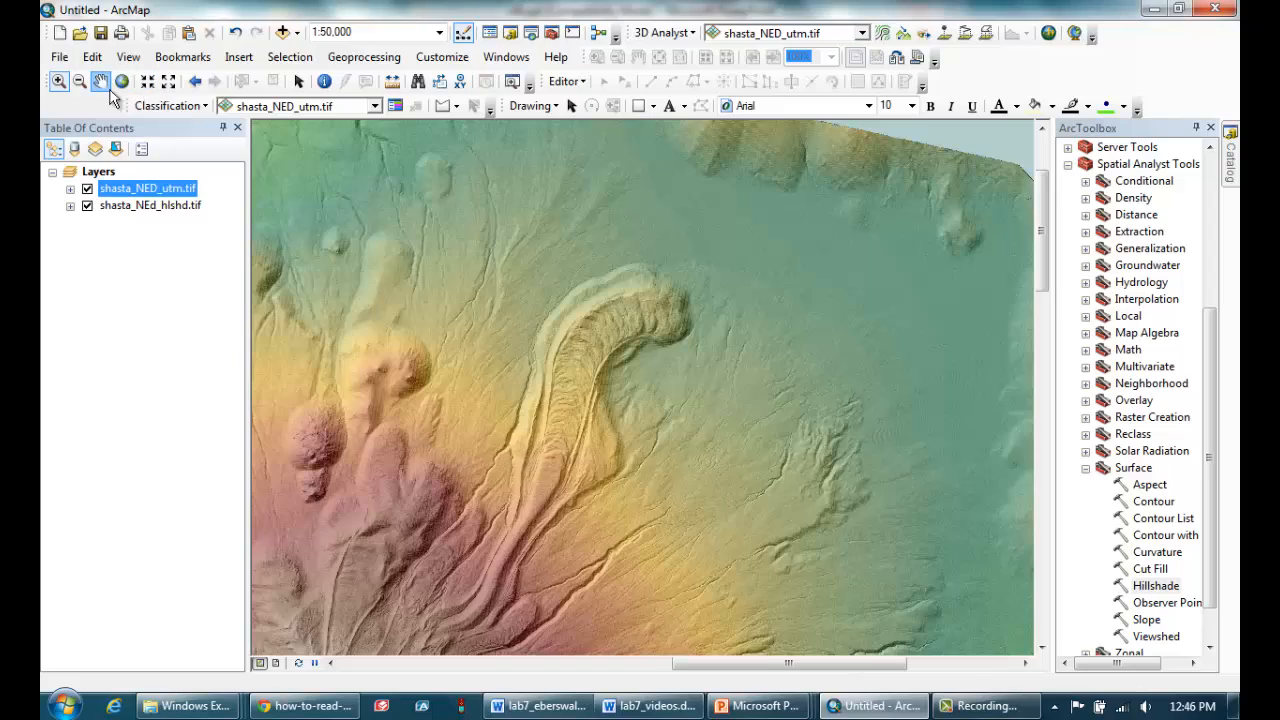
Examine the long valley and adjoining lobes on the volcano's southeast flank, and return to the full extent of shasta_NED_utm.tif
drag(599, 521, 594, 234)
drag(650, 500, 663, 316)
drag(720, 408, 551, 266)
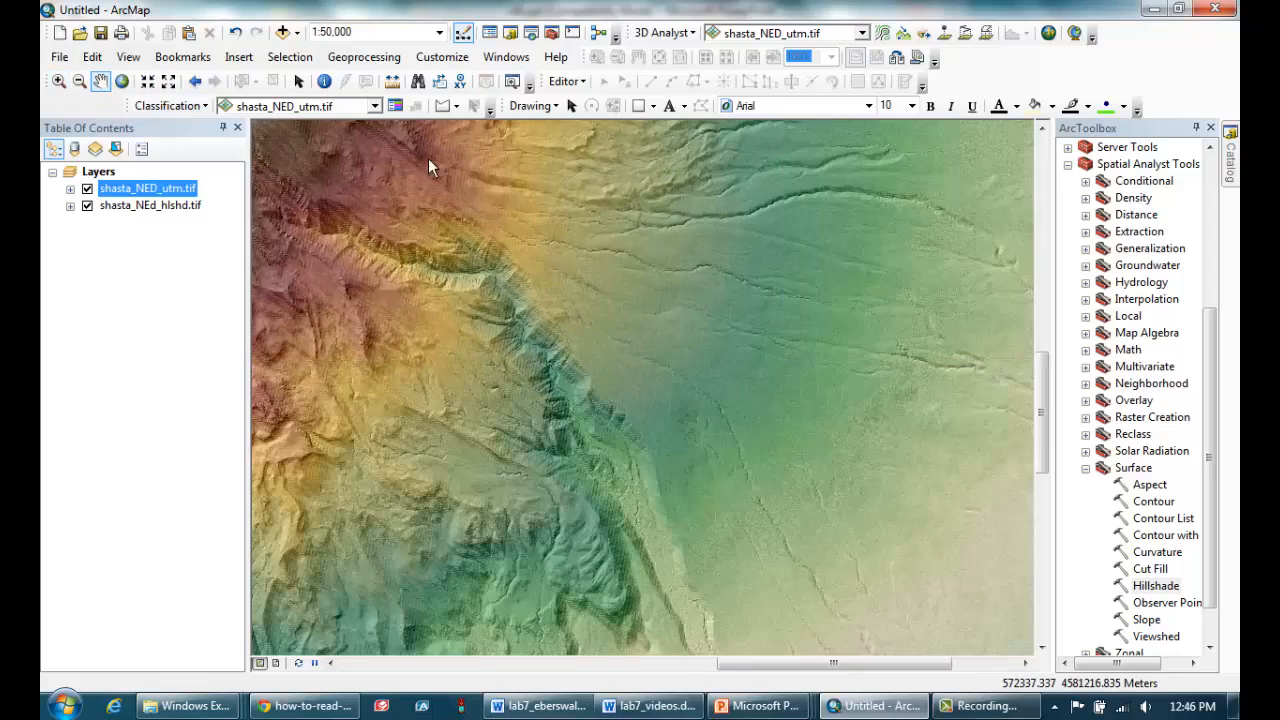
click(59, 81)
drag(457, 318, 882, 645)
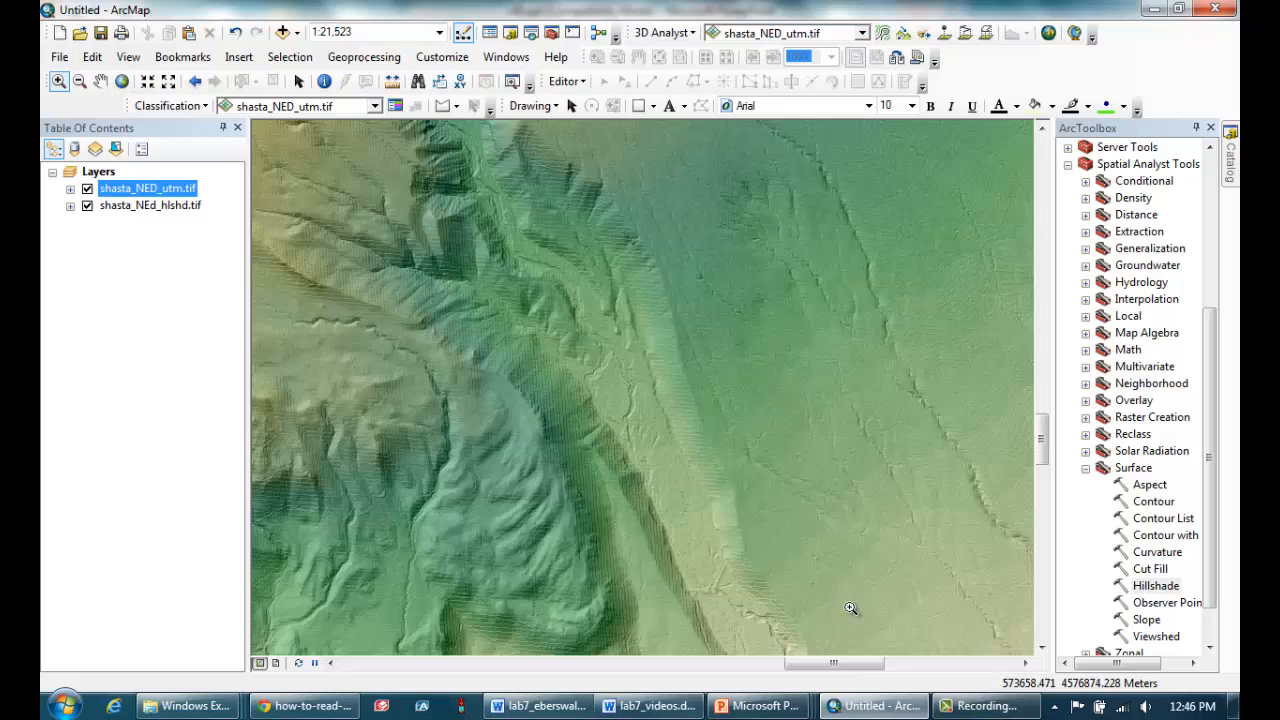
drag(895, 655, 625, 500)
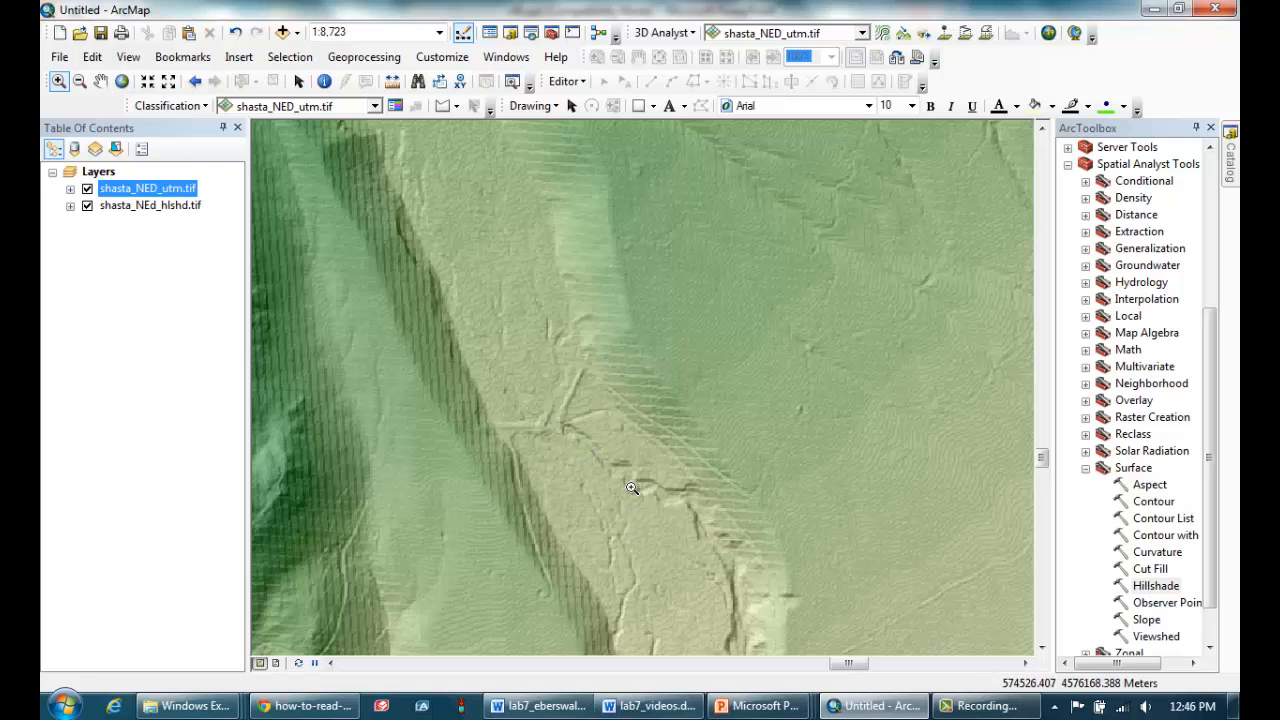
click(168, 81)
click(168, 81)
click(168, 81)
click(168, 81)
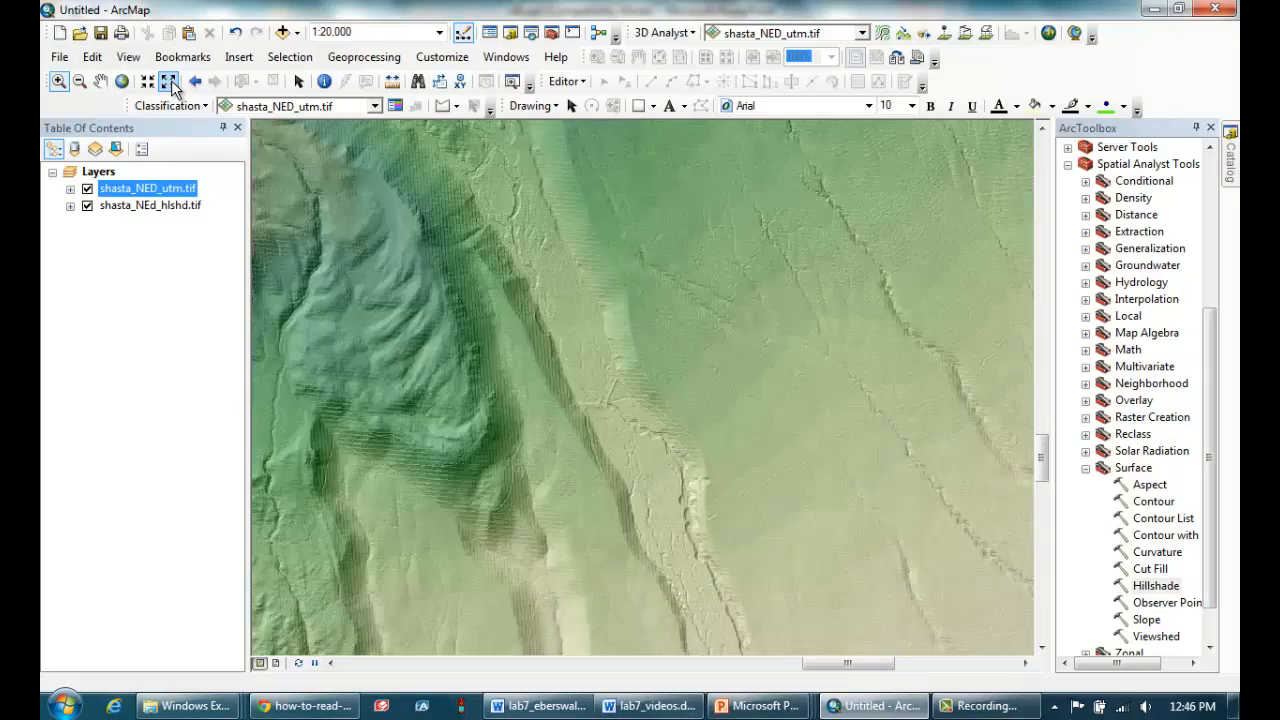
click(168, 81)
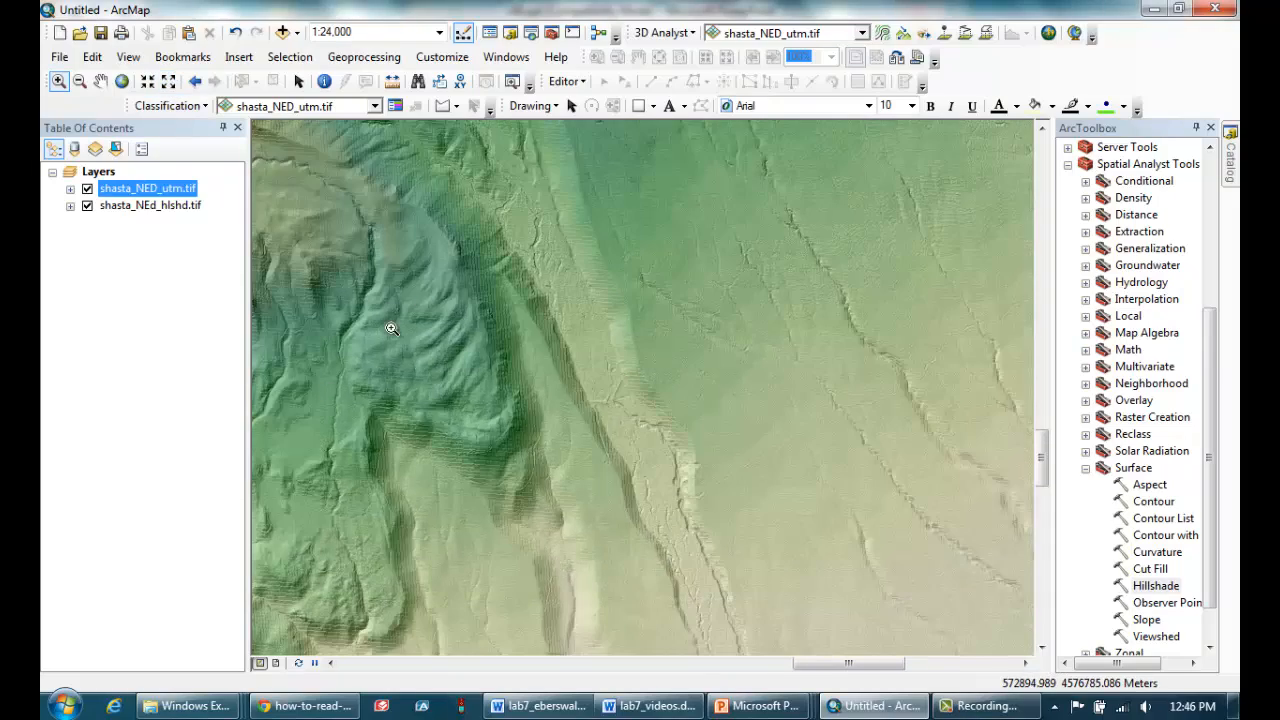
click(168, 81)
click(168, 81)
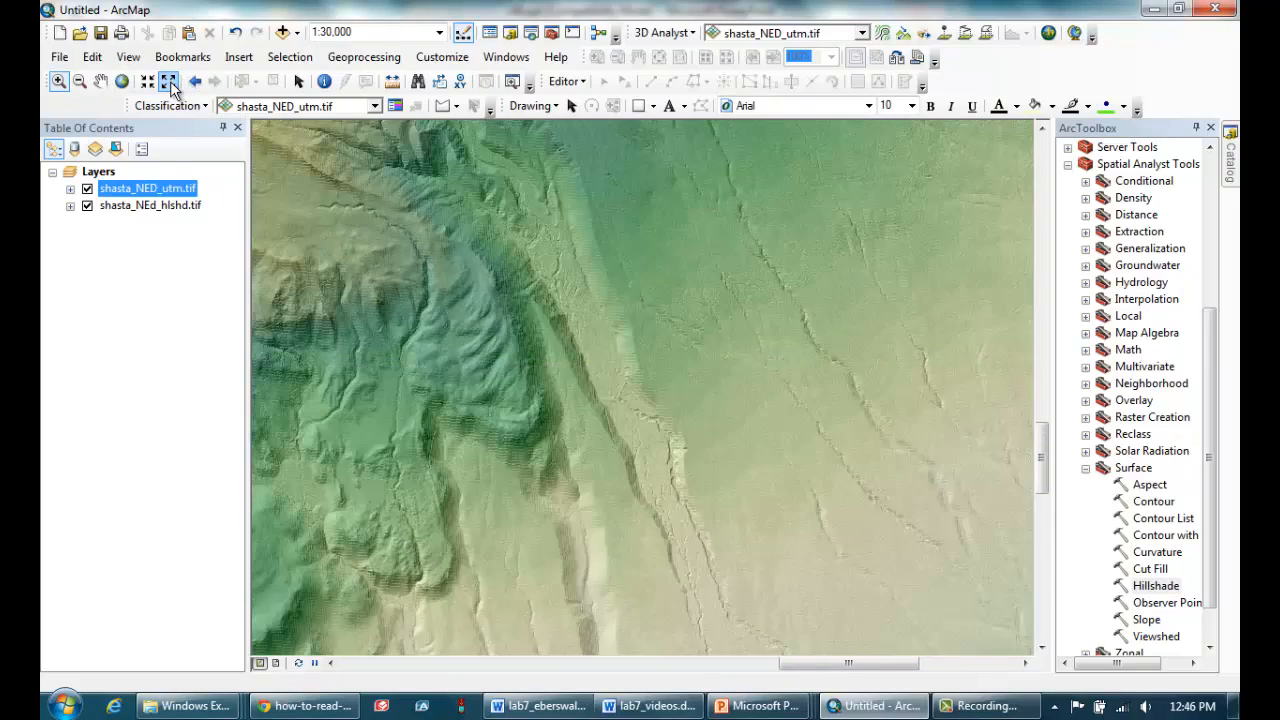
click(168, 81)
click(168, 81)
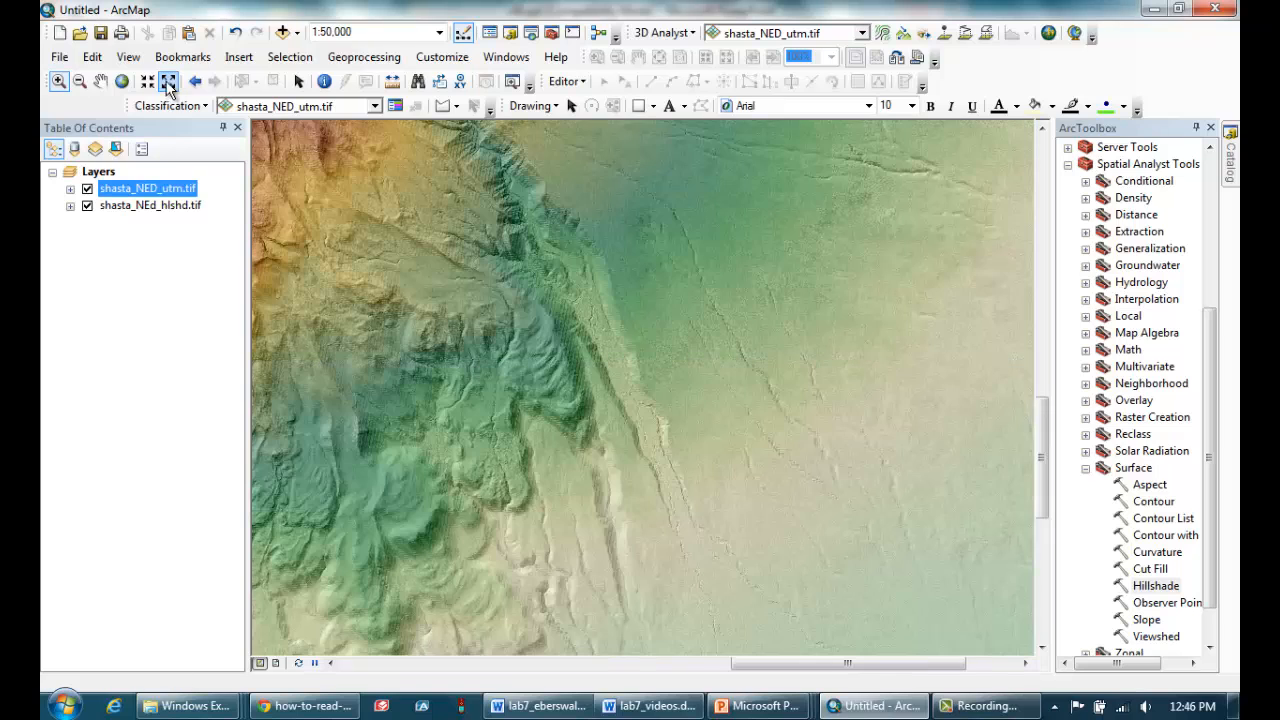
right_click(150, 189)
click(226, 290)
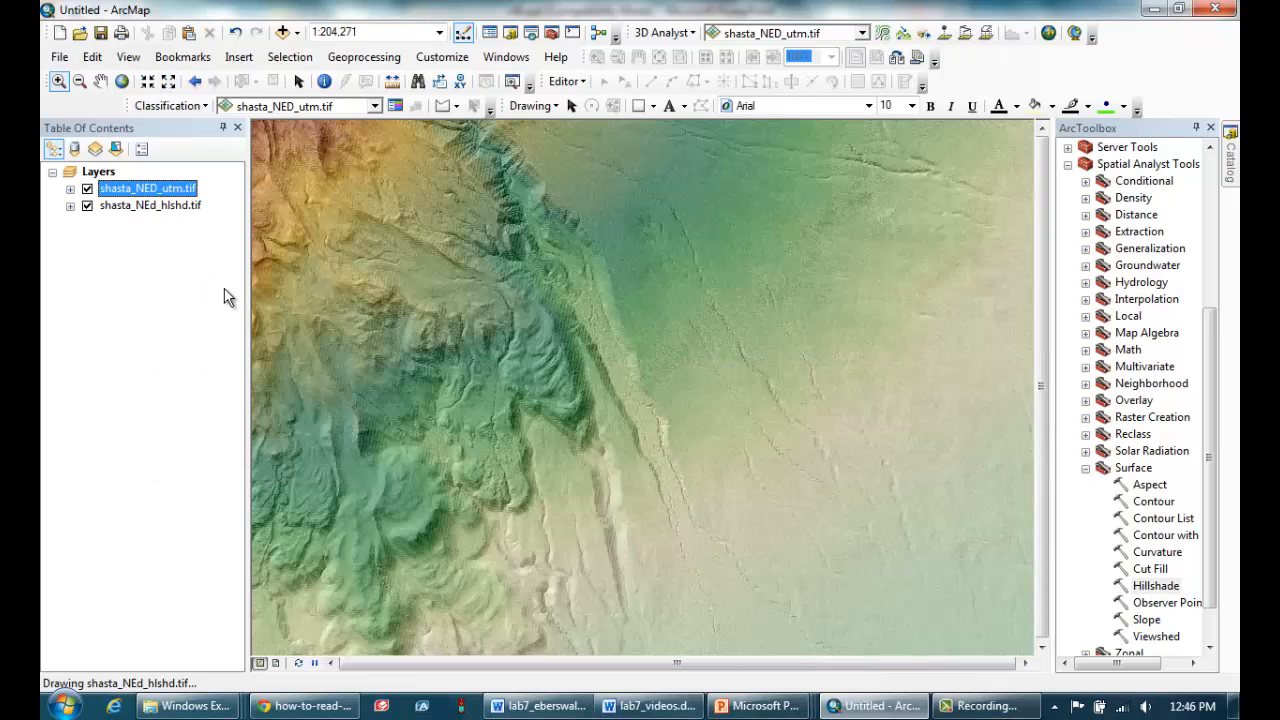